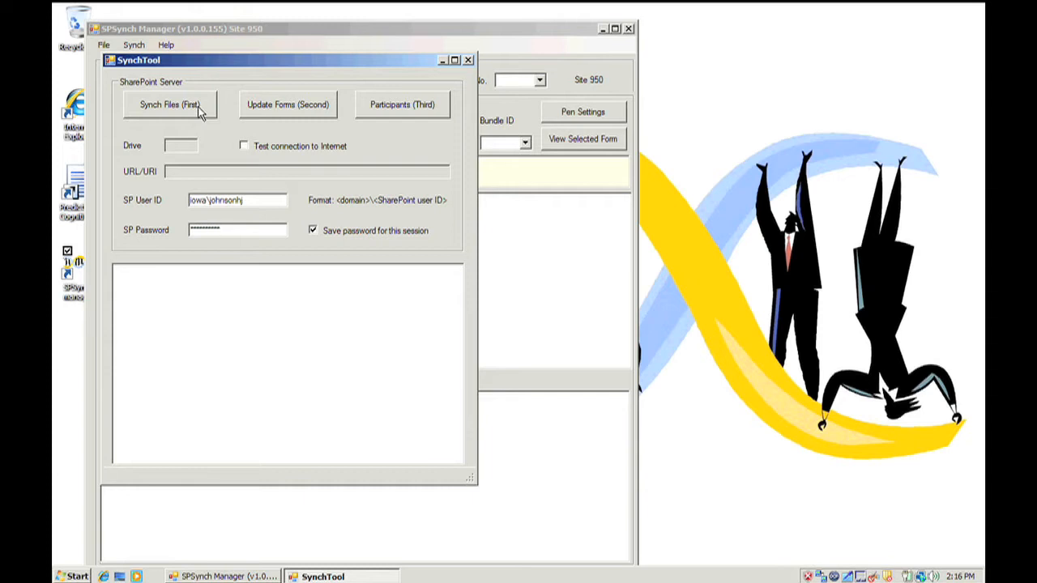
# - Synchronize the site files with the SharePoint server and open the list of forms to update
pyautogui.click(190, 113)
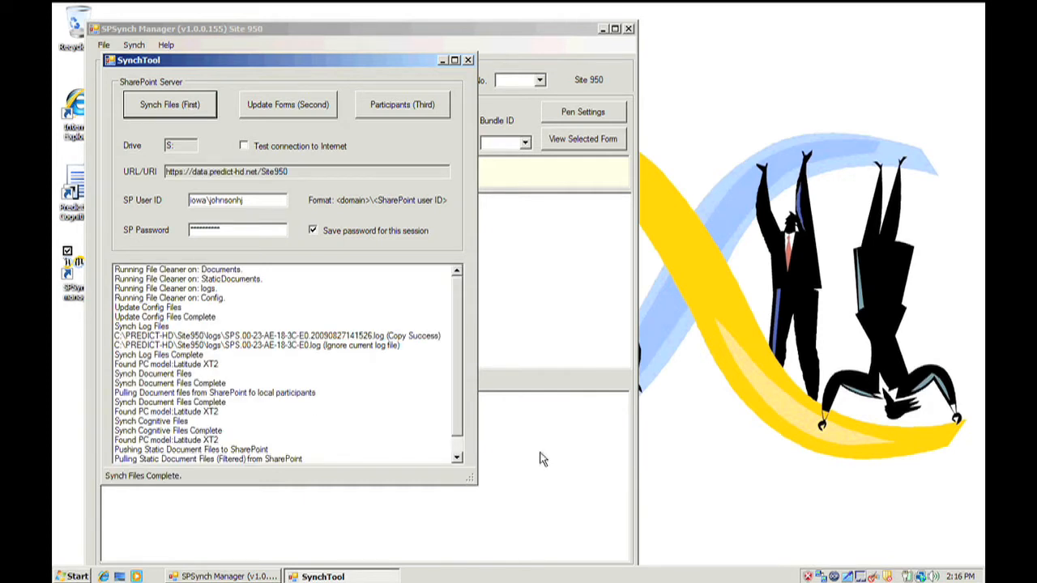
pyautogui.moveTo(469, 475); pyautogui.dragTo(495, 536)
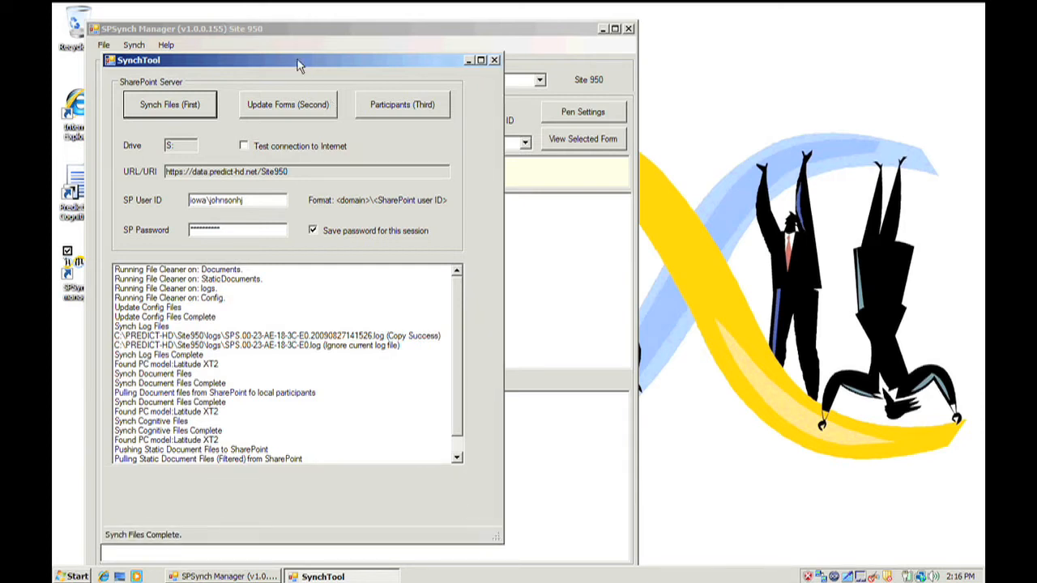
pyautogui.click(293, 112)
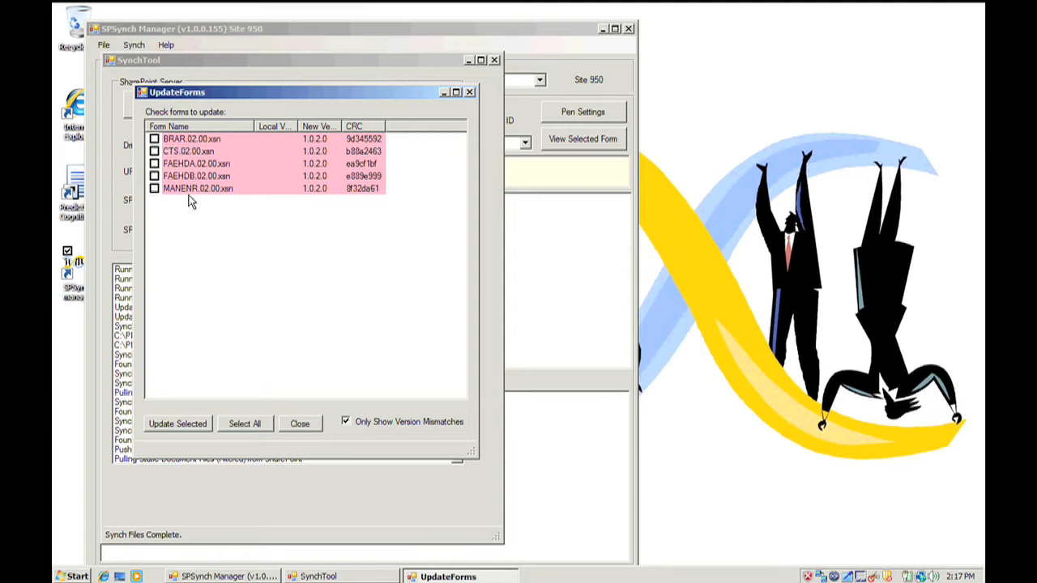
# - Examine the full form list without the version-mismatch filter, and restore the filter to show only mismatches
pyautogui.click(346, 423)
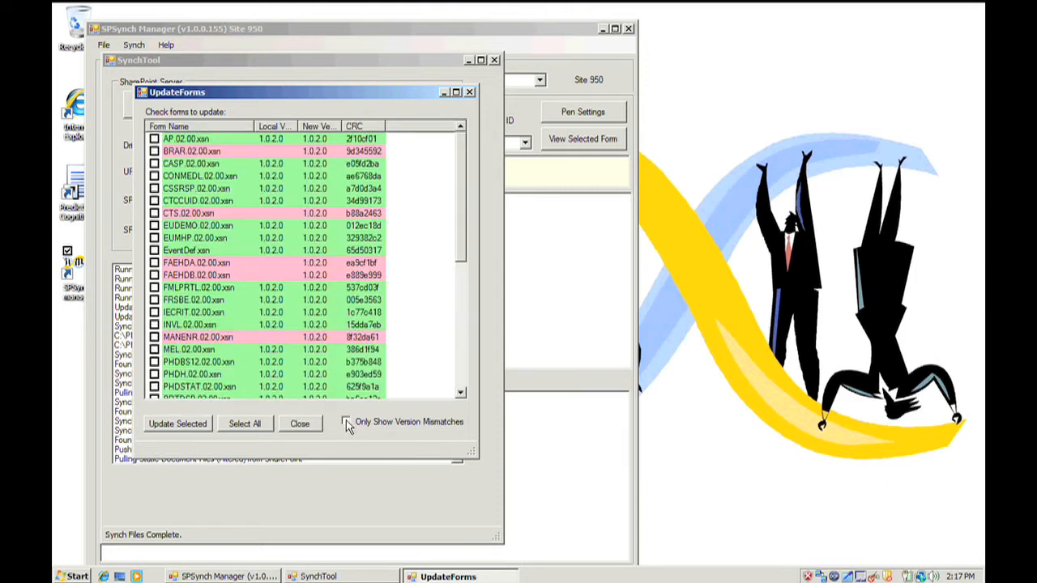
pyautogui.moveTo(468, 238); pyautogui.dragTo(437, 201)
pyautogui.click(347, 422)
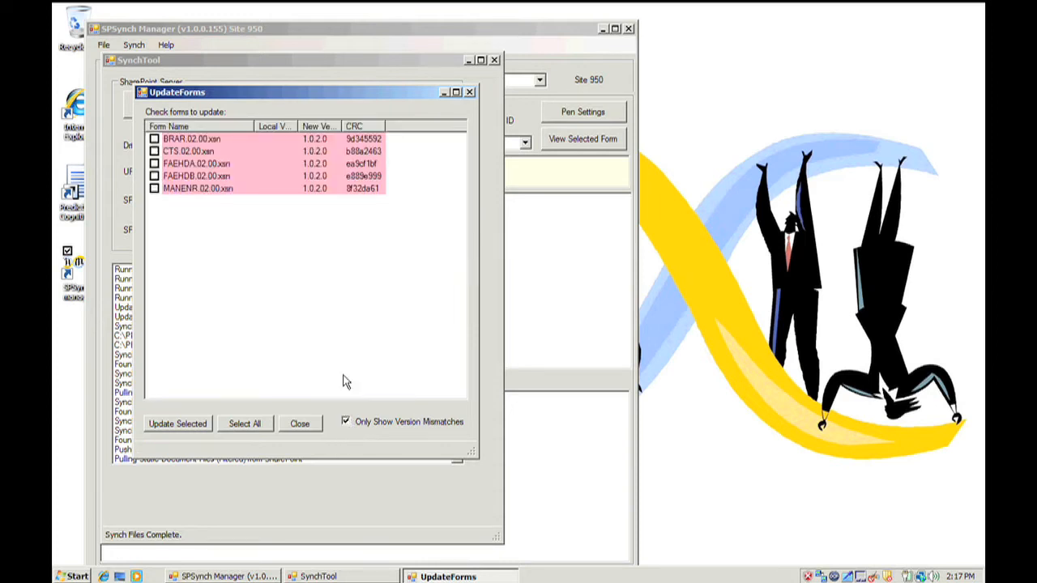
# - Update the mismatched forms BRAR, CTS, FAEHDA, FAEHDB and MANENR, and close the form update list
pyautogui.click(154, 138)
pyautogui.click(154, 151)
pyautogui.click(154, 164)
pyautogui.click(154, 176)
pyautogui.click(154, 188)
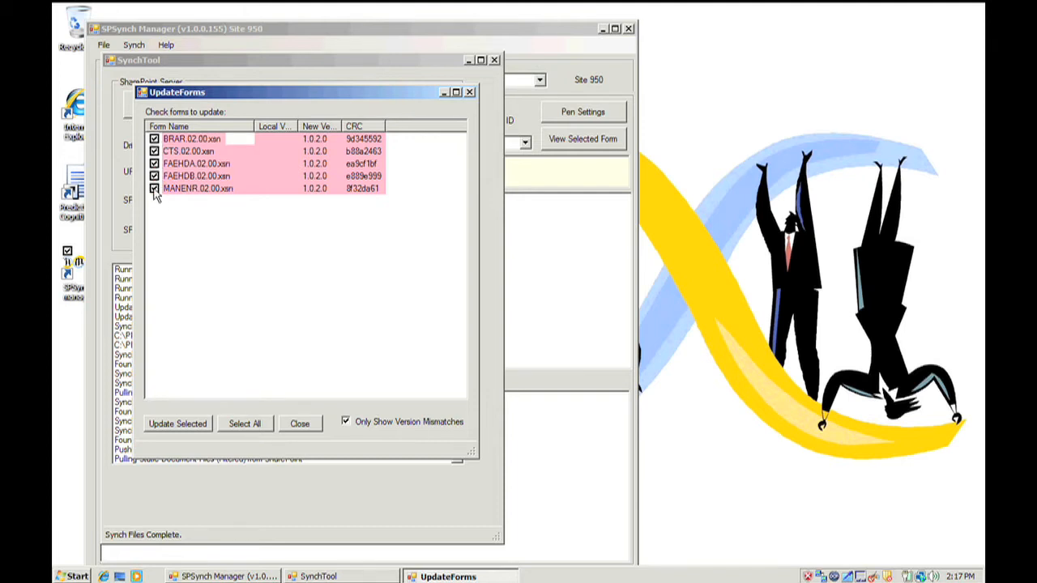
pyautogui.click(192, 425)
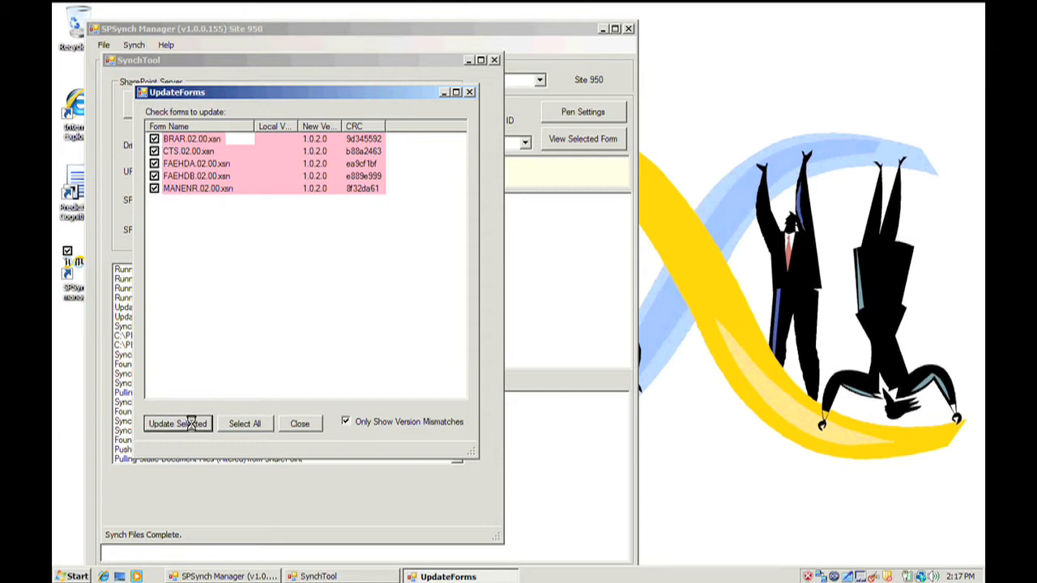
pyautogui.click(554, 329)
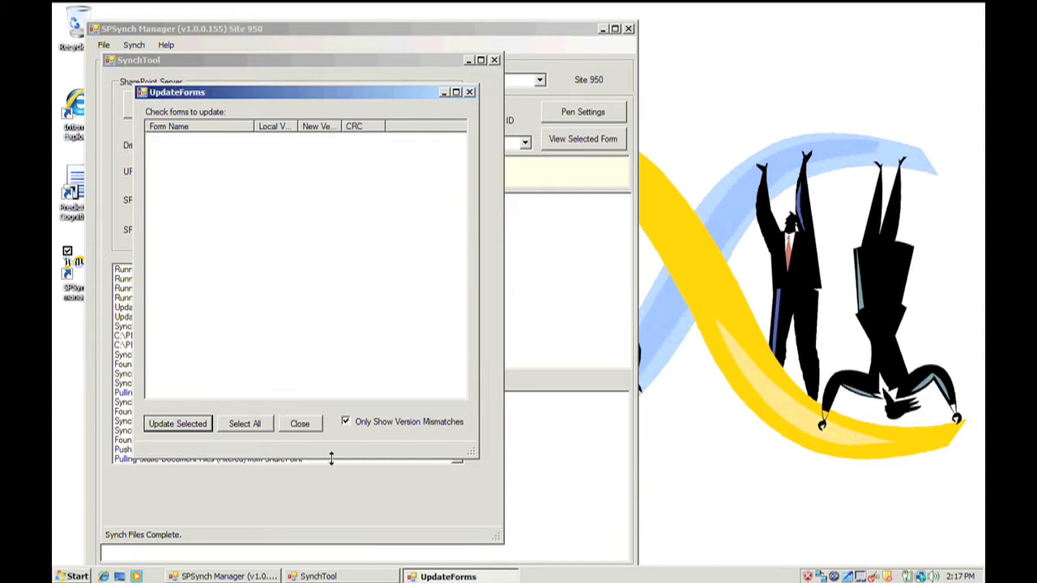
pyautogui.click(305, 428)
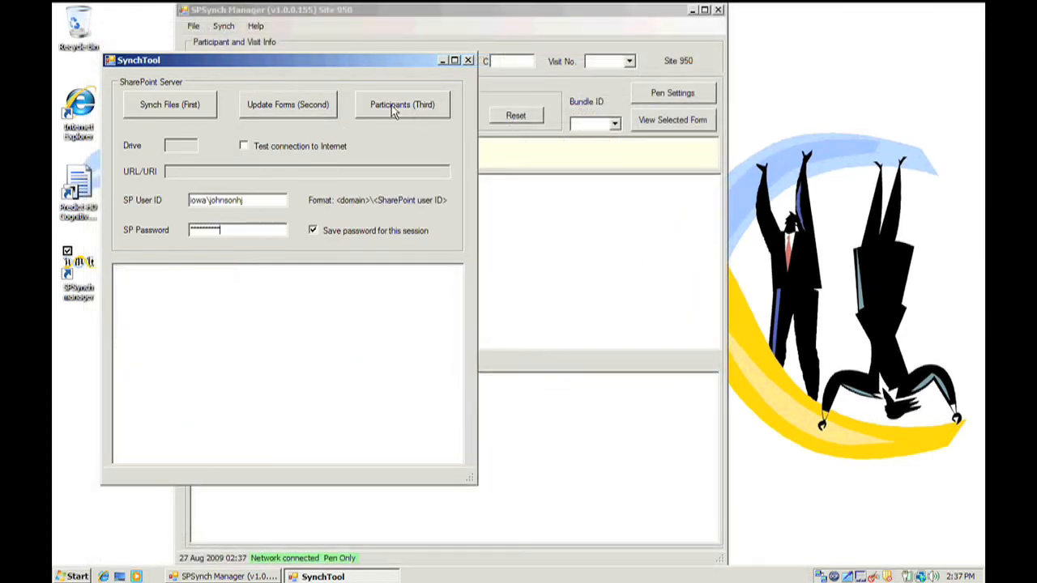
# - Open the participant merge lists and add the fourth-from-last SharePoint participant to the local participants
pyautogui.click(393, 107)
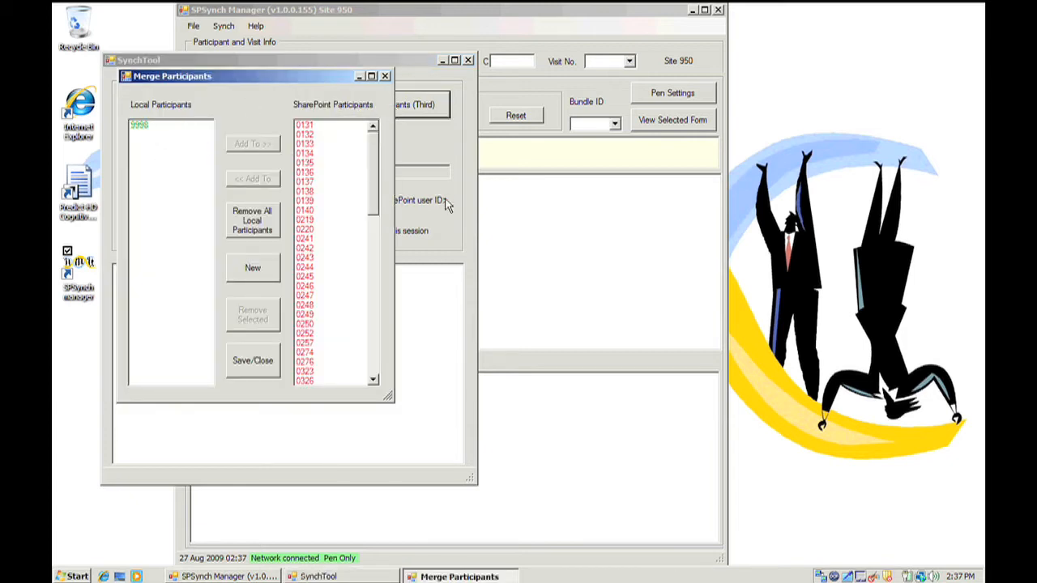
pyautogui.moveTo(371, 202); pyautogui.dragTo(394, 377)
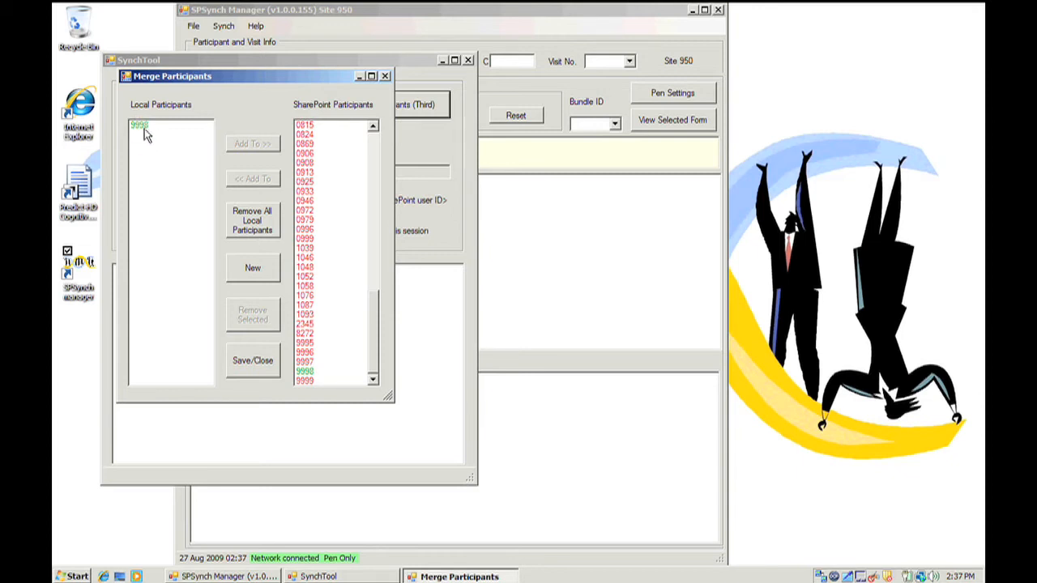
pyautogui.click(317, 354)
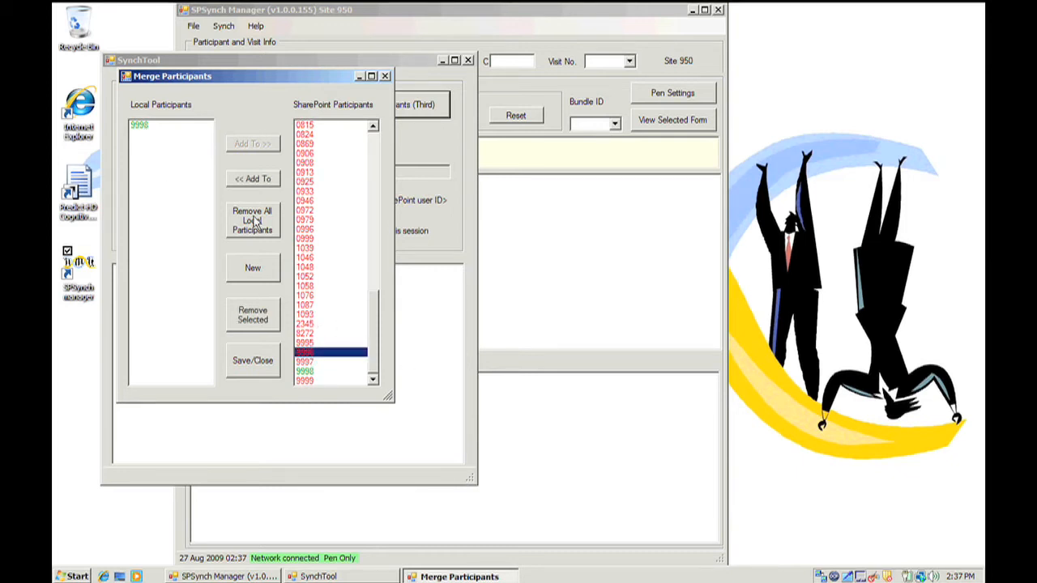
pyautogui.click(254, 180)
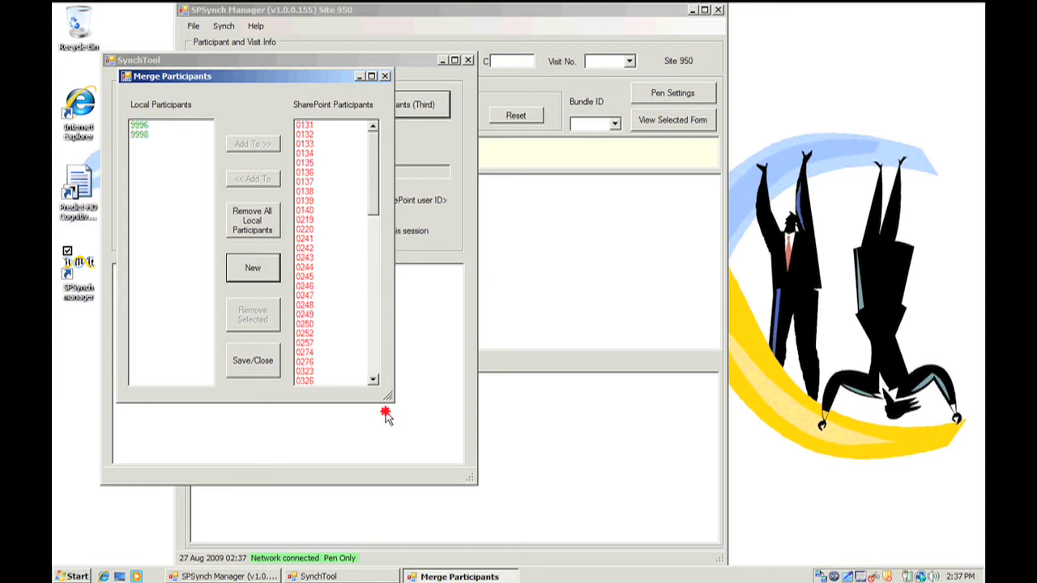
# - Create a new local participant by entering and saving a new four-digit subject ID
pyautogui.moveTo(375, 203); pyautogui.dragTo(374, 385)
pyautogui.click(252, 269)
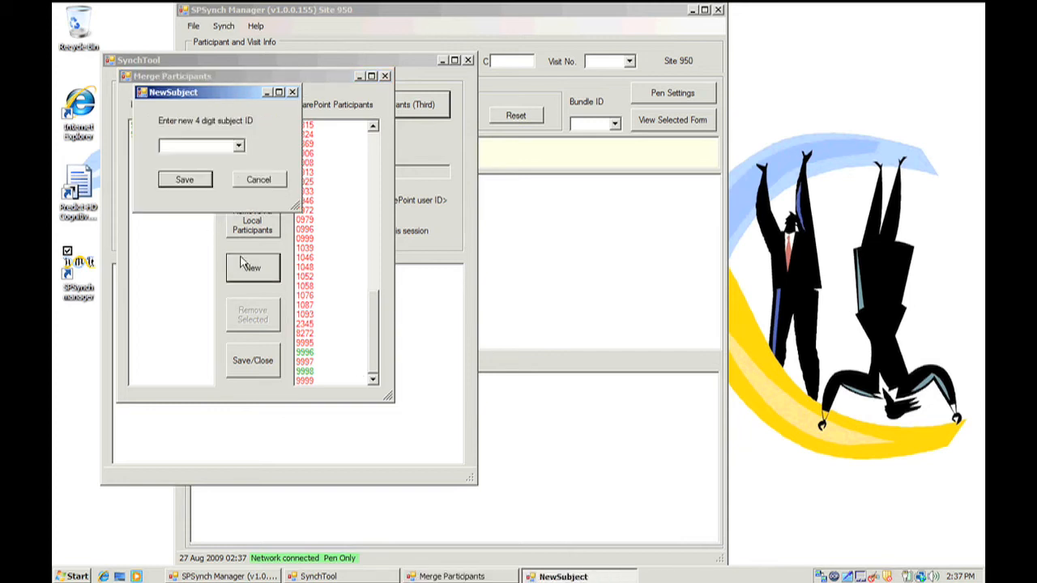
pyautogui.click(195, 145)
pyautogui.write('9')
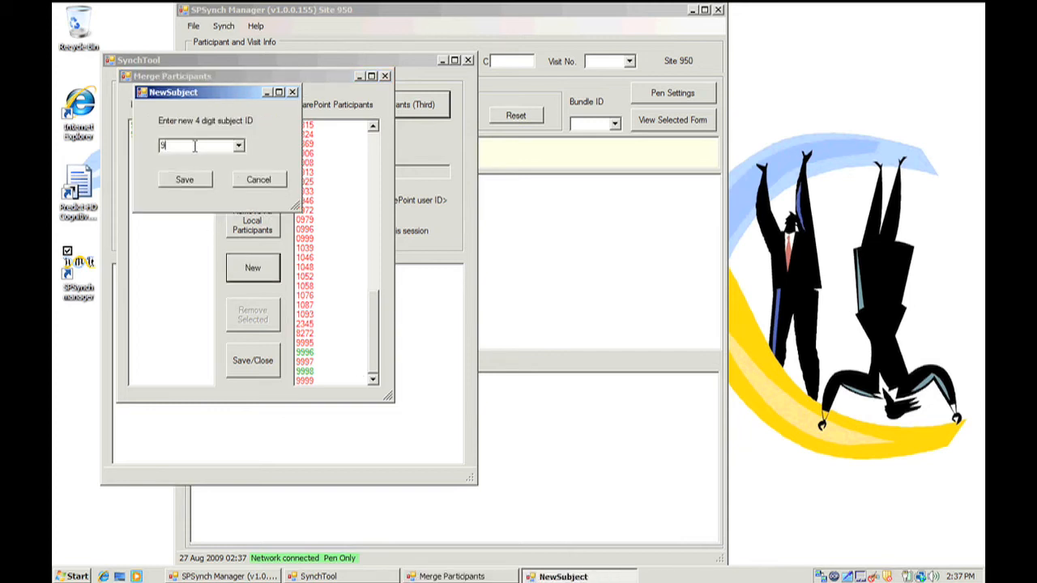
pyautogui.write('993')
pyautogui.click(187, 180)
# - Compare the new local participant with the end of the SharePoint list, and save and close the participant lists
pyautogui.click(140, 125)
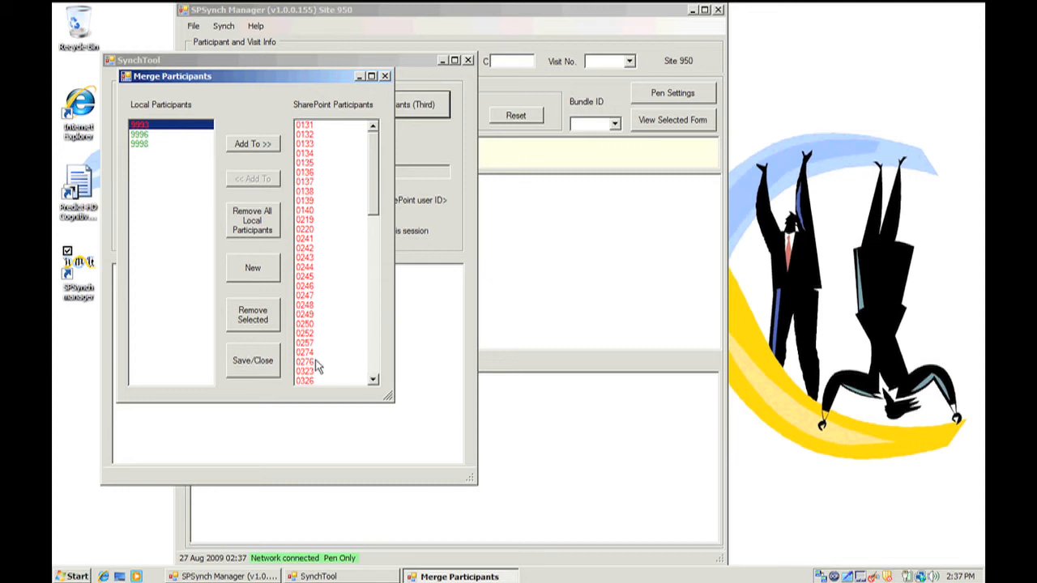
pyautogui.click(372, 270)
pyautogui.moveTo(372, 272); pyautogui.dragTo(377, 368)
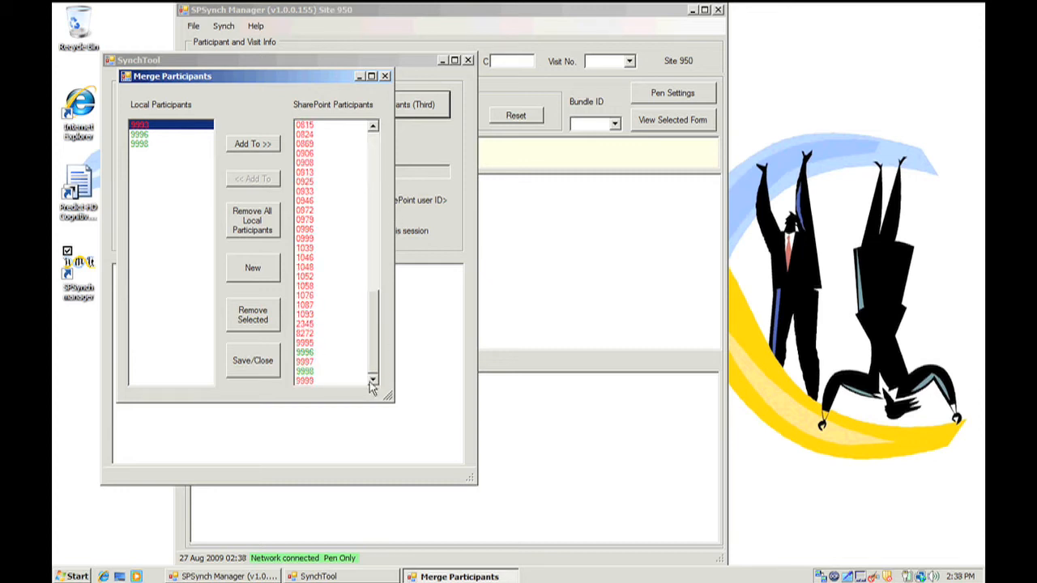
pyautogui.click(254, 362)
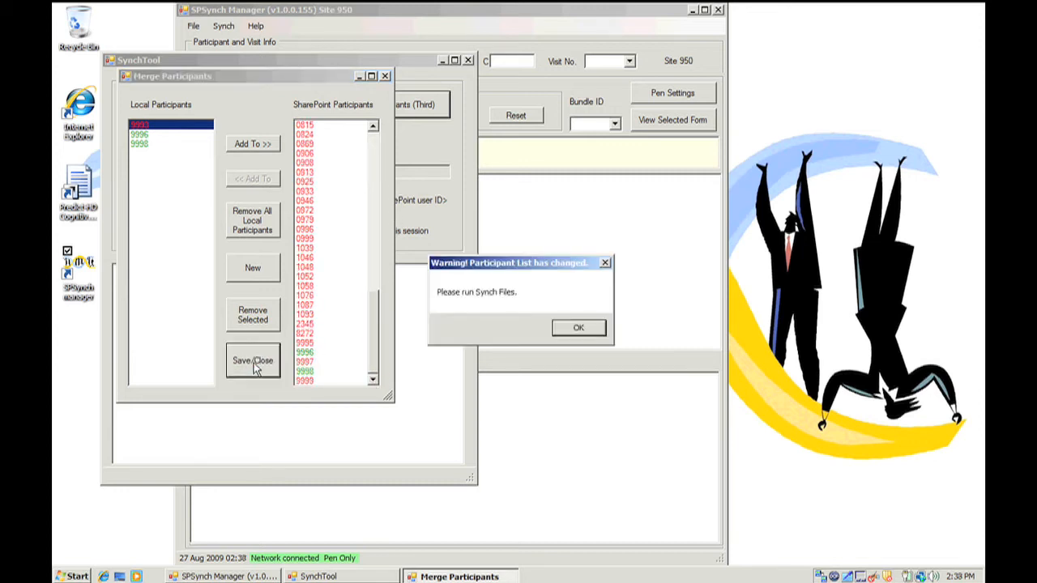
pyautogui.click(579, 328)
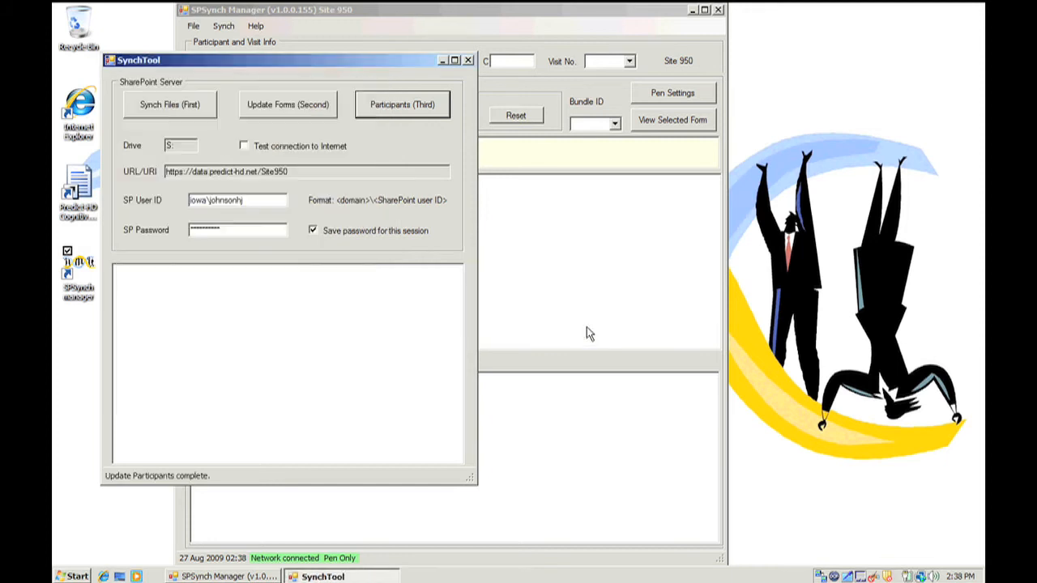
# - Synchronize the files again after the participant change, review the end of the log, and close SynchTool
pyautogui.click(177, 108)
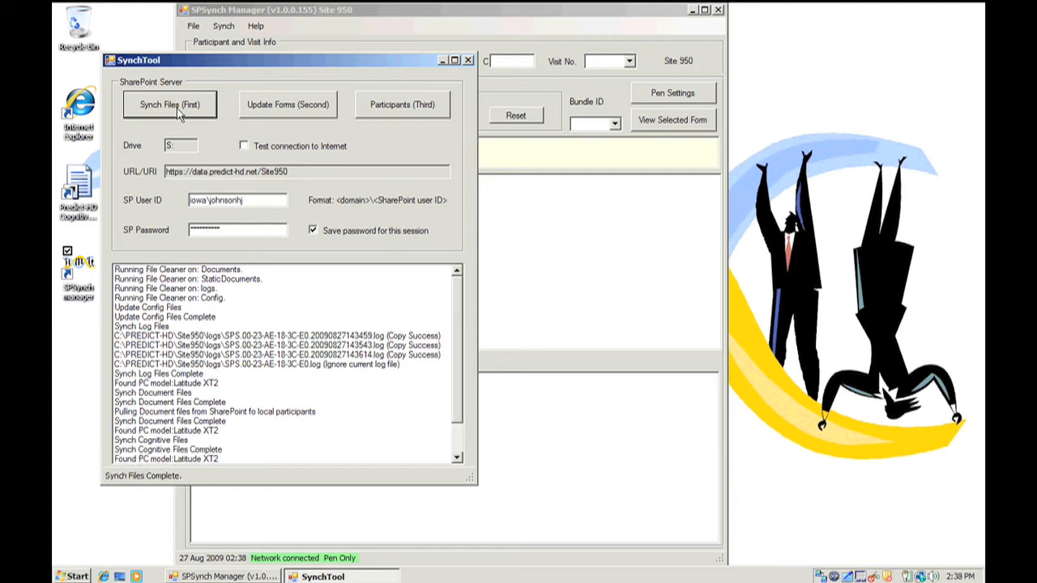
pyautogui.moveTo(455, 352); pyautogui.dragTo(453, 450)
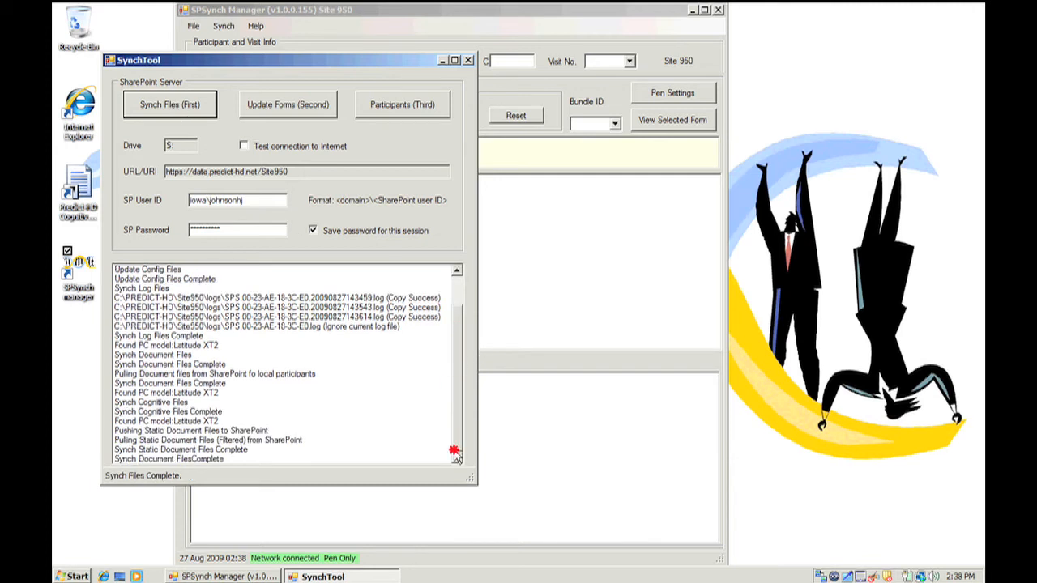
pyautogui.click(468, 62)
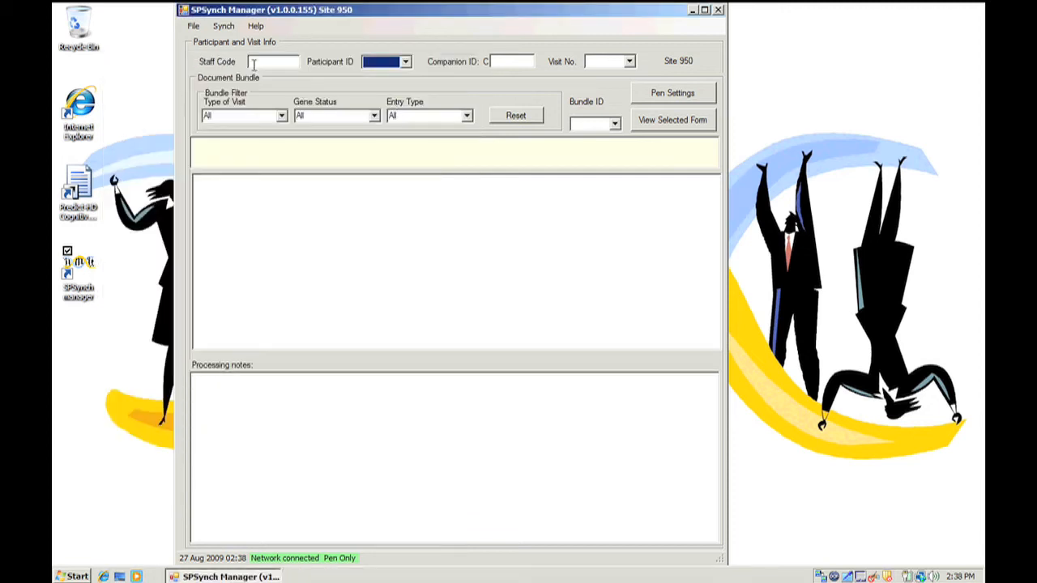
# - Enter the staff code and choose the newly created participant's ID for the visit
pyautogui.click(253, 65)
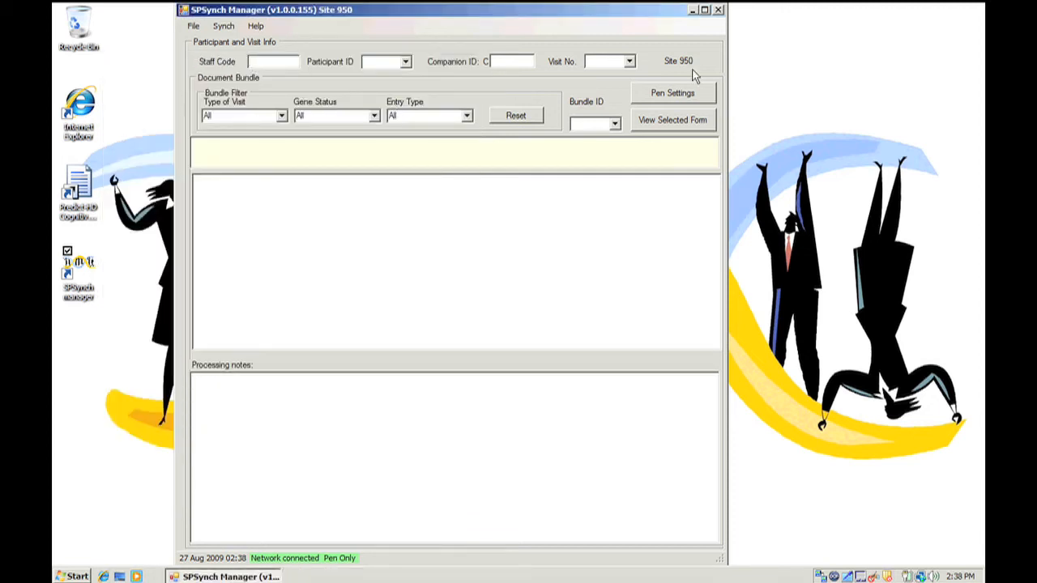
pyautogui.write('9999')
pyautogui.press('Tab')
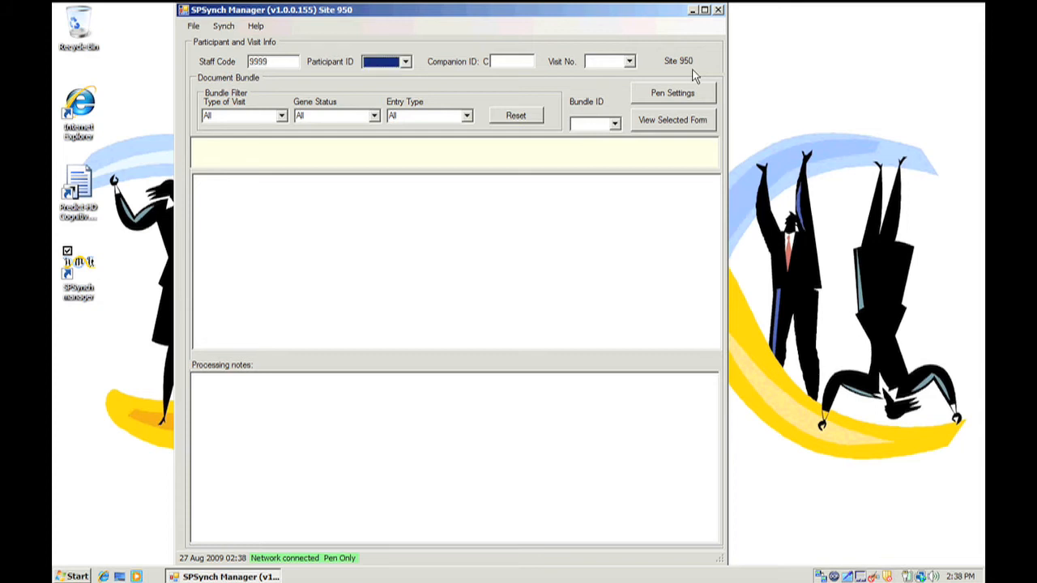
pyautogui.click(405, 62)
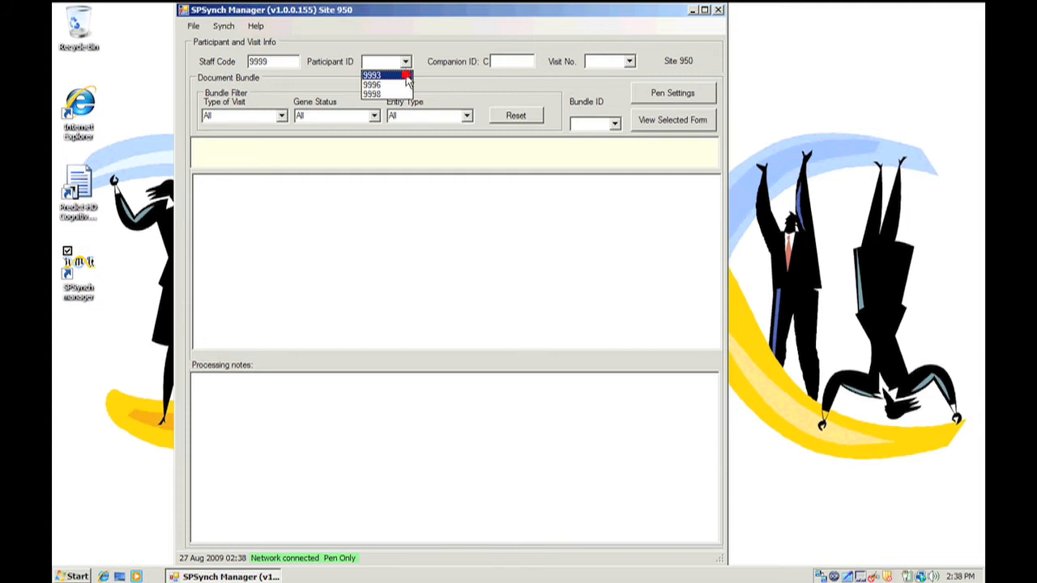
pyautogui.click(406, 75)
# - Enter the four-digit companion ID and set the visit number to 201
pyautogui.click(531, 64)
pyautogui.write('99')
pyautogui.press('BackSpace')
pyautogui.press('BackSpace')
pyautogui.write('0001')
pyautogui.click(629, 61)
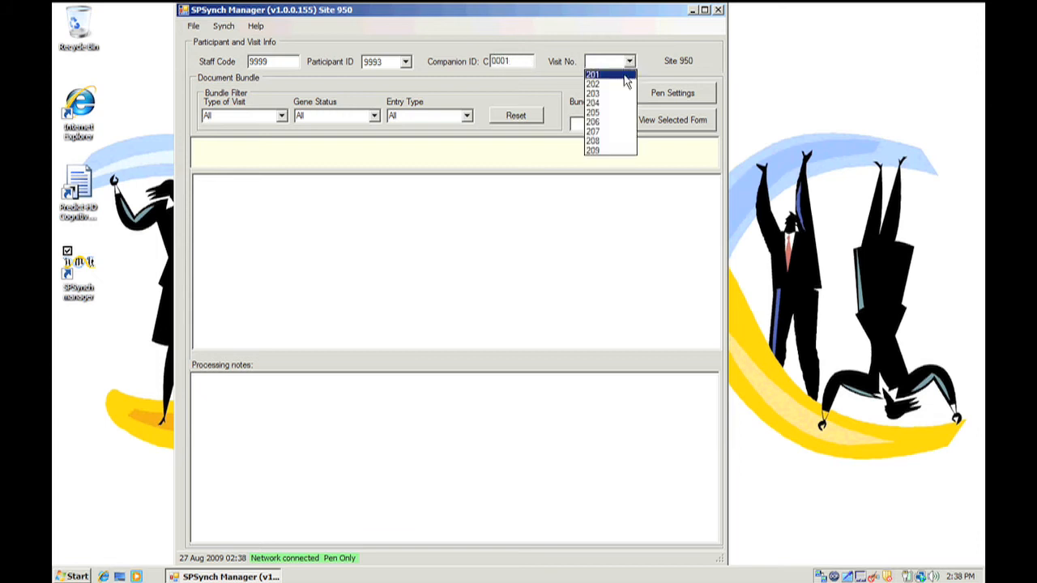
pyautogui.click(603, 74)
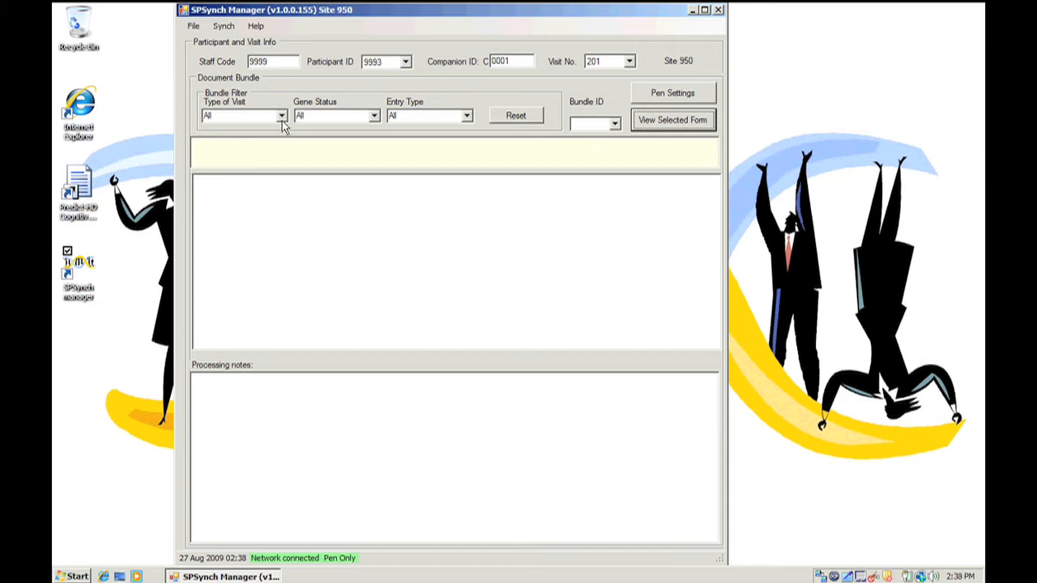
# - Filter the document bundles by the Baseline visit type and check the available bundle IDs
pyautogui.click(615, 123)
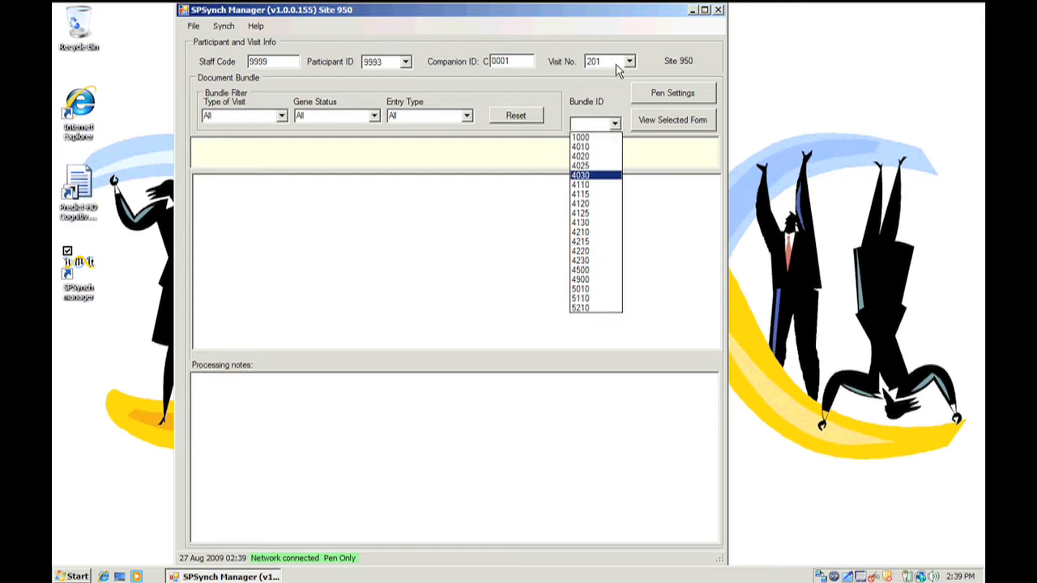
pyautogui.click(281, 119)
pyautogui.click(281, 117)
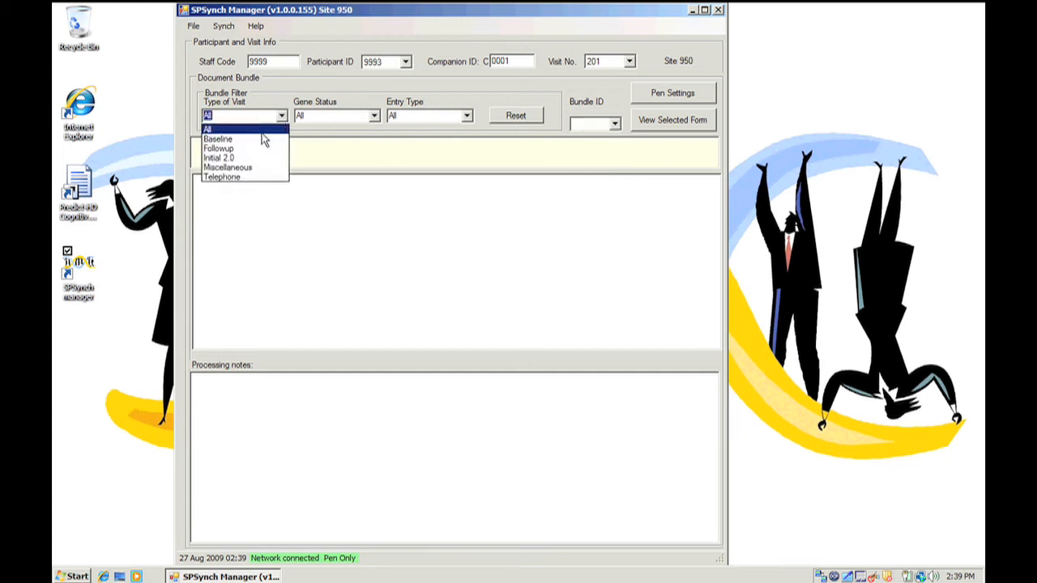
pyautogui.click(218, 139)
pyautogui.click(614, 123)
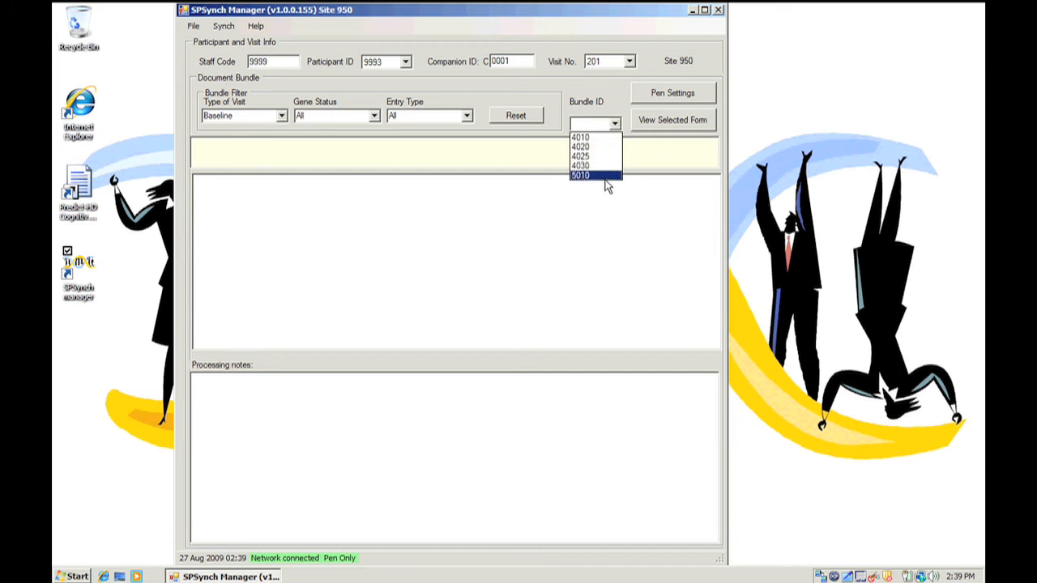
pyautogui.click(512, 224)
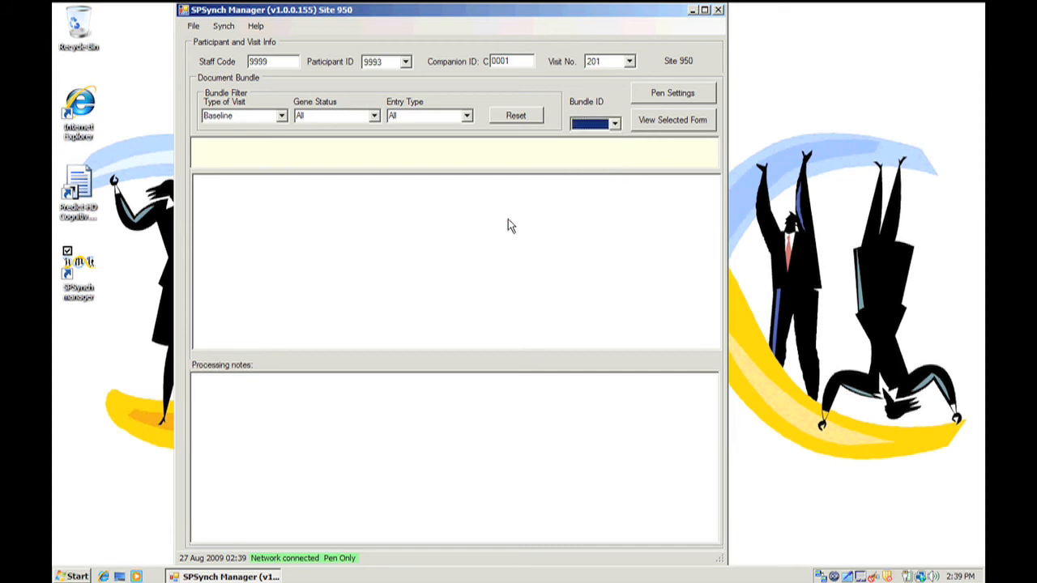
# - Filter the bundles by the Interview entry type, and load bundle 4010 to read its description
pyautogui.click(466, 118)
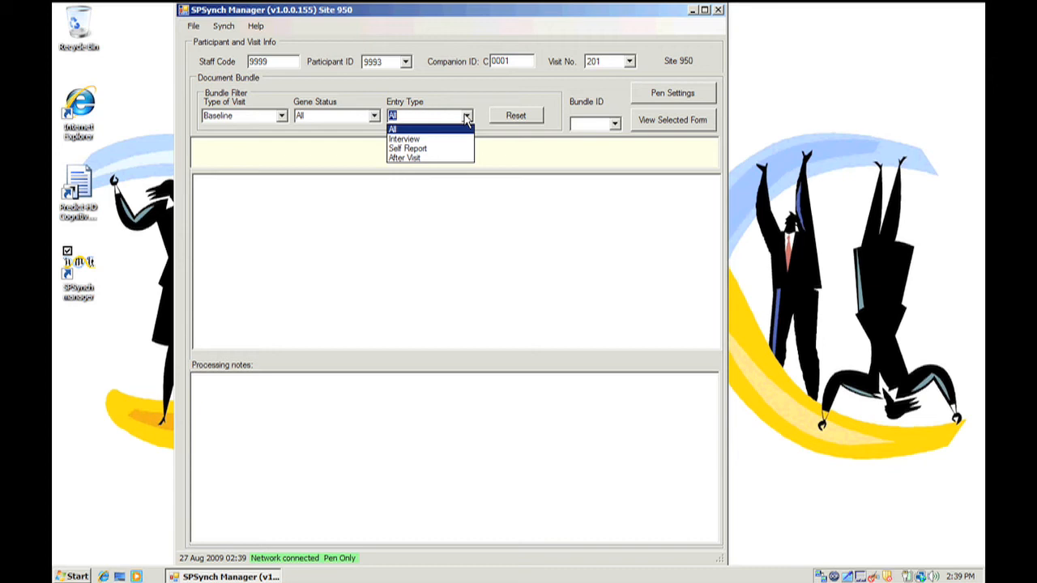
pyautogui.click(421, 140)
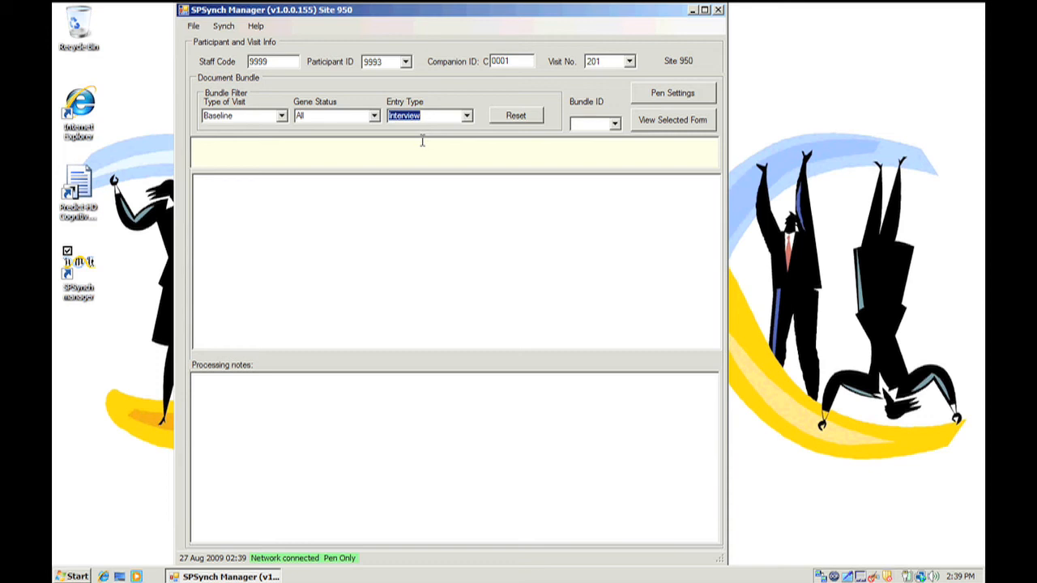
pyautogui.click(609, 125)
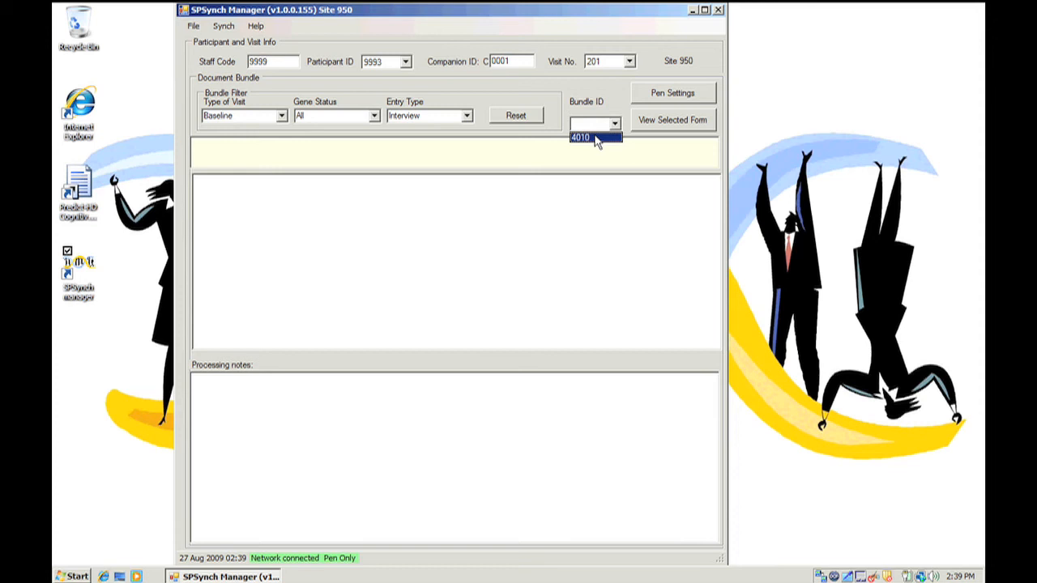
pyautogui.click(596, 138)
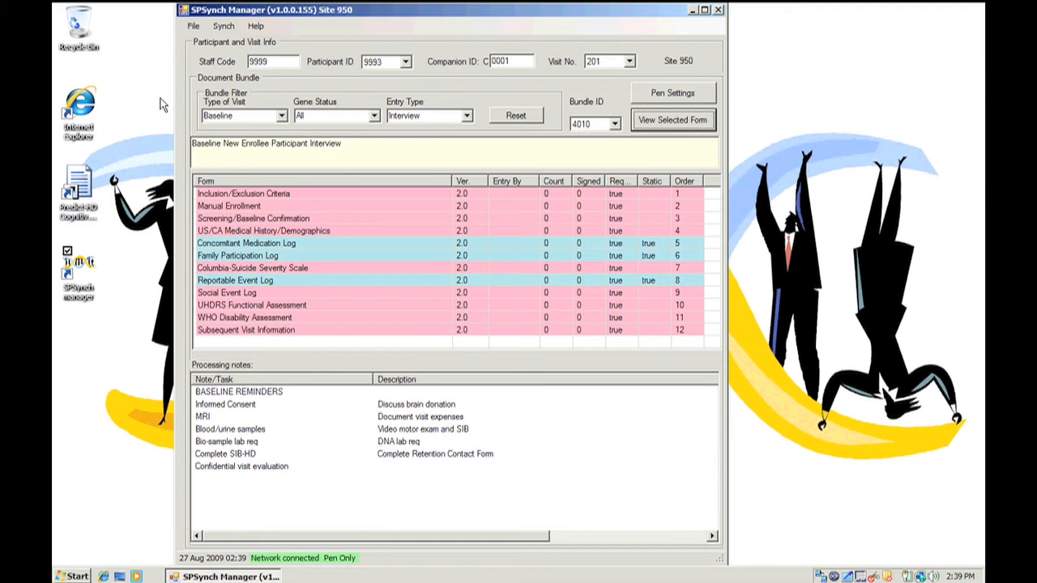
pyautogui.moveTo(195, 144); pyautogui.dragTo(403, 165)
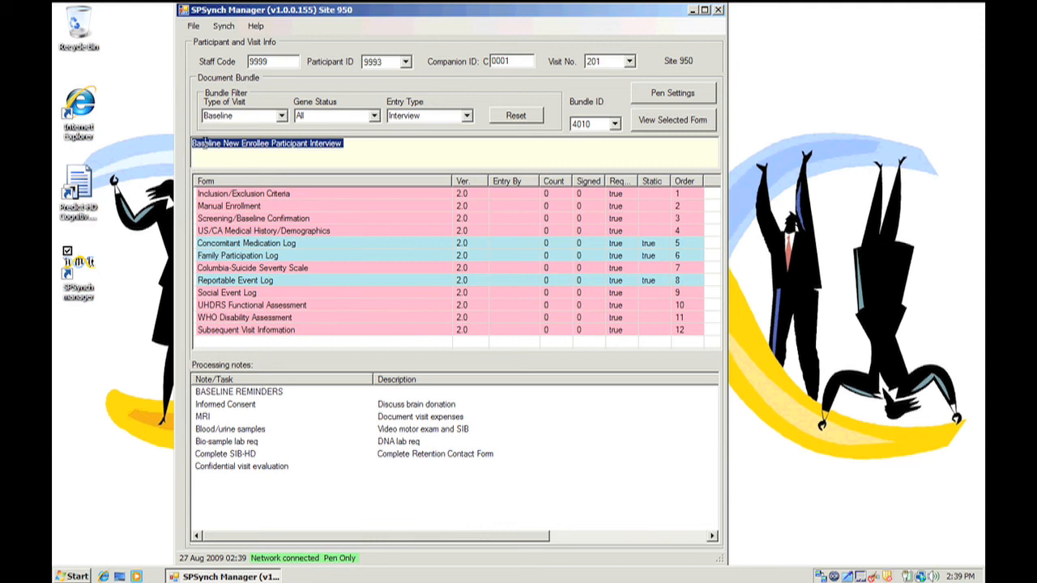
pyautogui.click(296, 157)
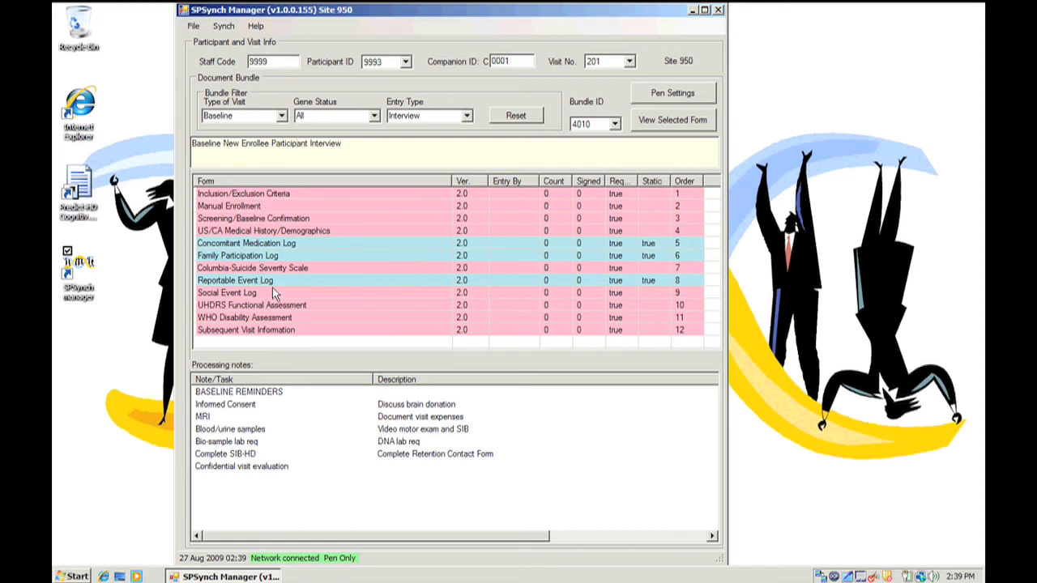
# - Open the Inclusion/Exclusion Criteria form and confirm the participant, visit, staff and companion selection
pyautogui.click(280, 194)
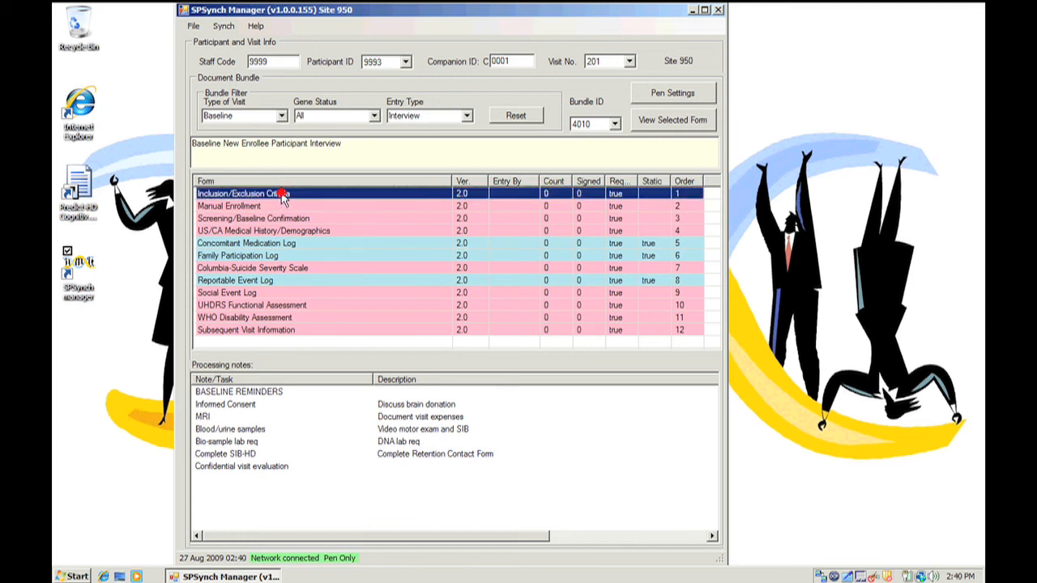
pyautogui.doubleClick(280, 195)
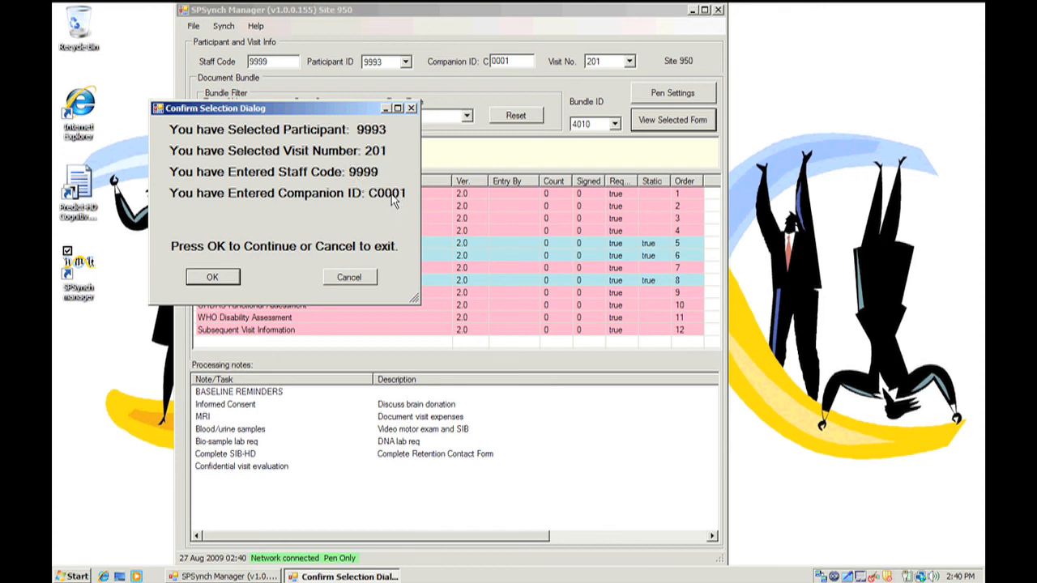
pyautogui.click(218, 277)
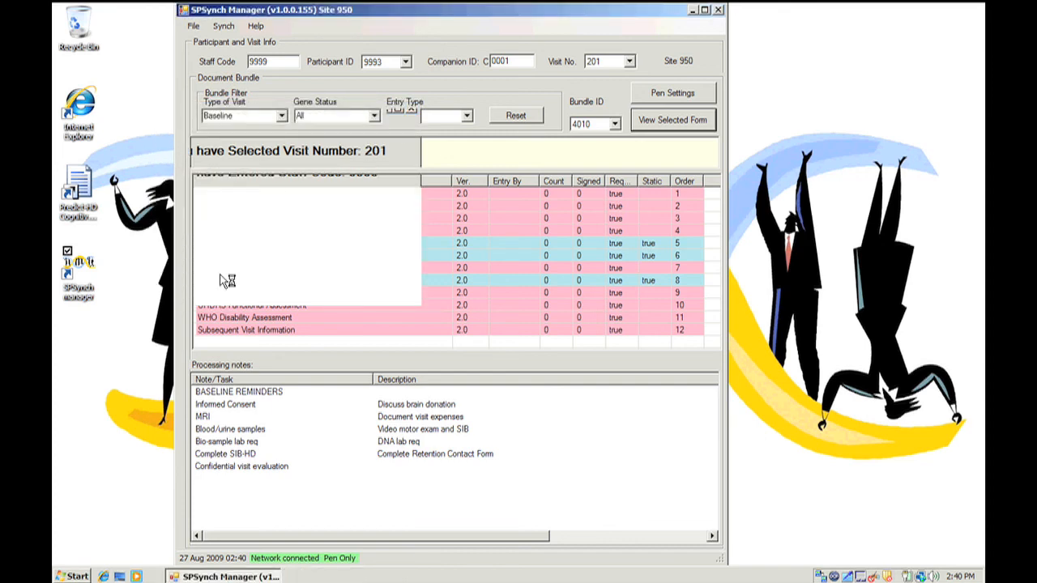